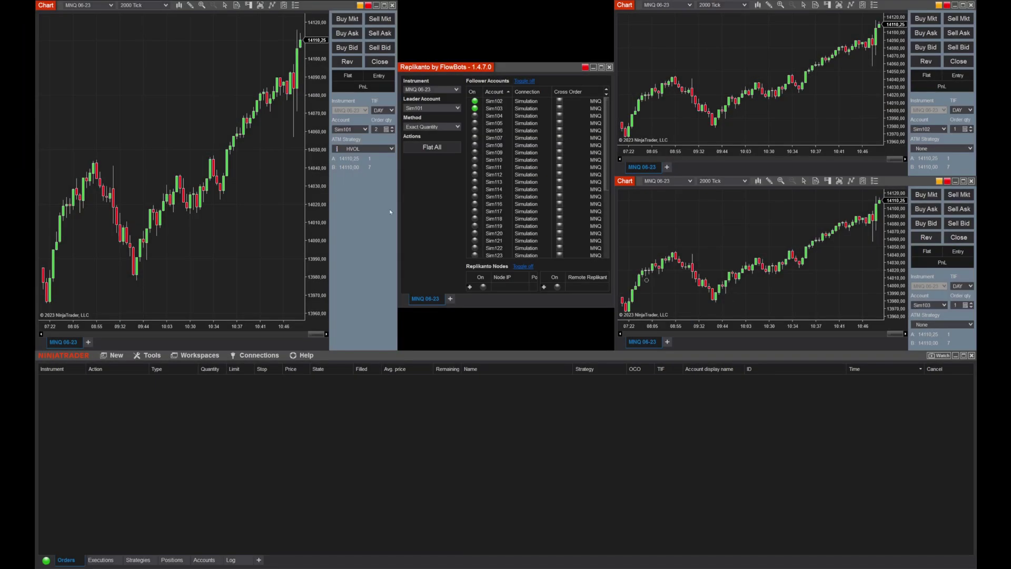
Step: Annotate the Replikanto version, leader Sim101, followers Sim102/Sim103 and the HVOL ATM strategy
left_click_drag(488, 51, 495, 58)
mouse_move(520, 19)
left_mouse_down()
mouse_move(494, 55)
mouse_move(522, 46)
left_mouse_up()
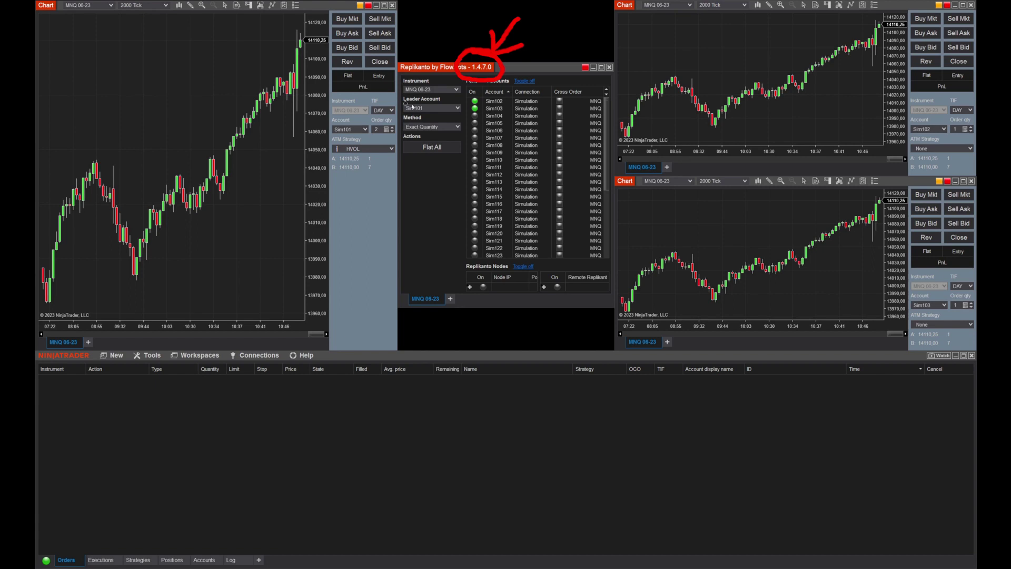
left_click_drag(425, 111, 436, 104)
mouse_move(361, 115)
left_mouse_down()
mouse_move(355, 128)
mouse_move(365, 129)
left_mouse_up()
mouse_move(506, 101)
left_mouse_down()
mouse_move(521, 94)
mouse_move(522, 105)
left_mouse_up()
left_click_drag(933, 120, 912, 132)
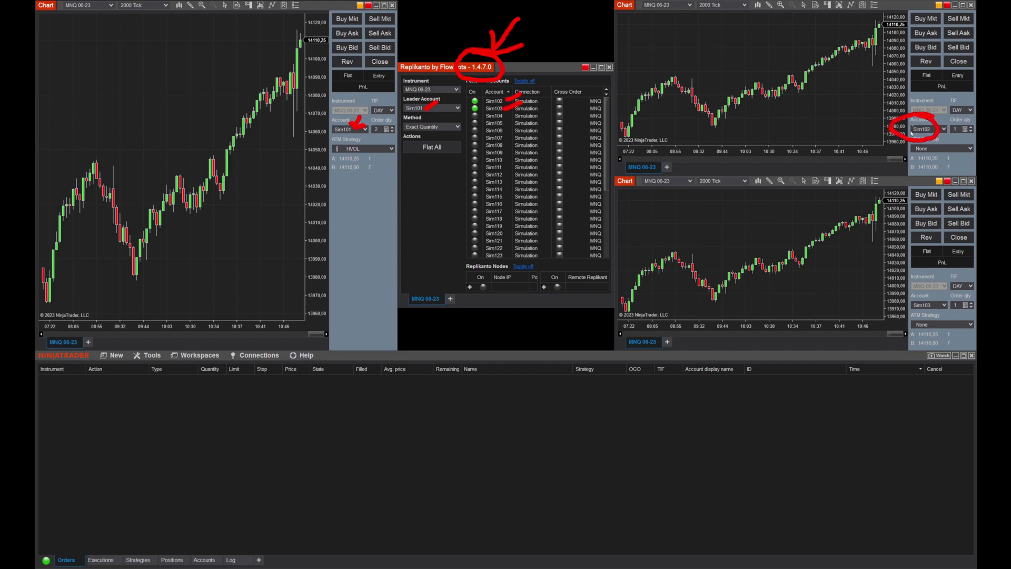
left_click_drag(931, 294, 913, 296)
mouse_move(371, 133)
left_mouse_down()
mouse_move(361, 160)
mouse_move(353, 136)
left_mouse_up()
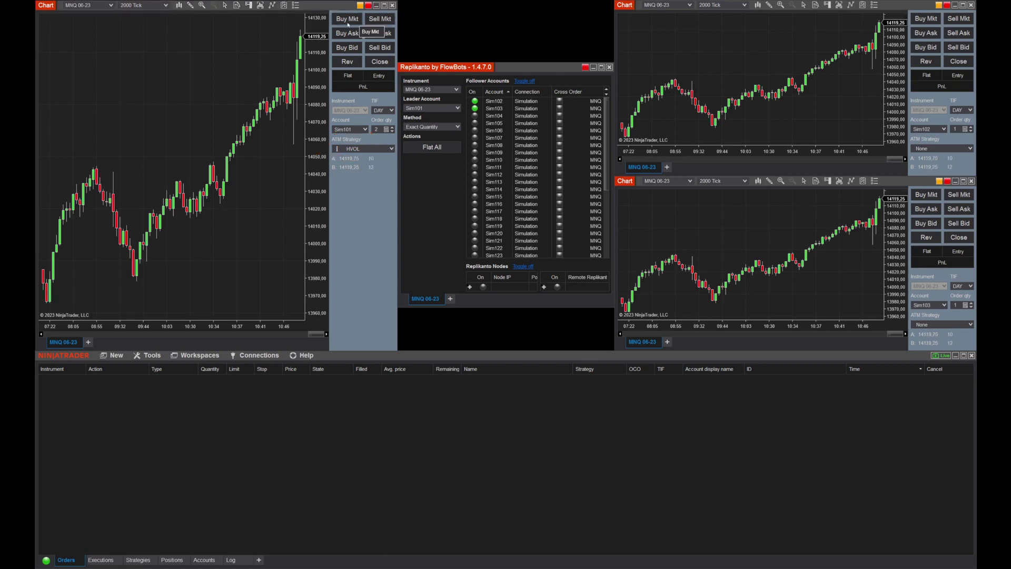
Step: Buy at market on Sim101 and mark its stop copied to Sim102 and Sim103
left_click(347, 24)
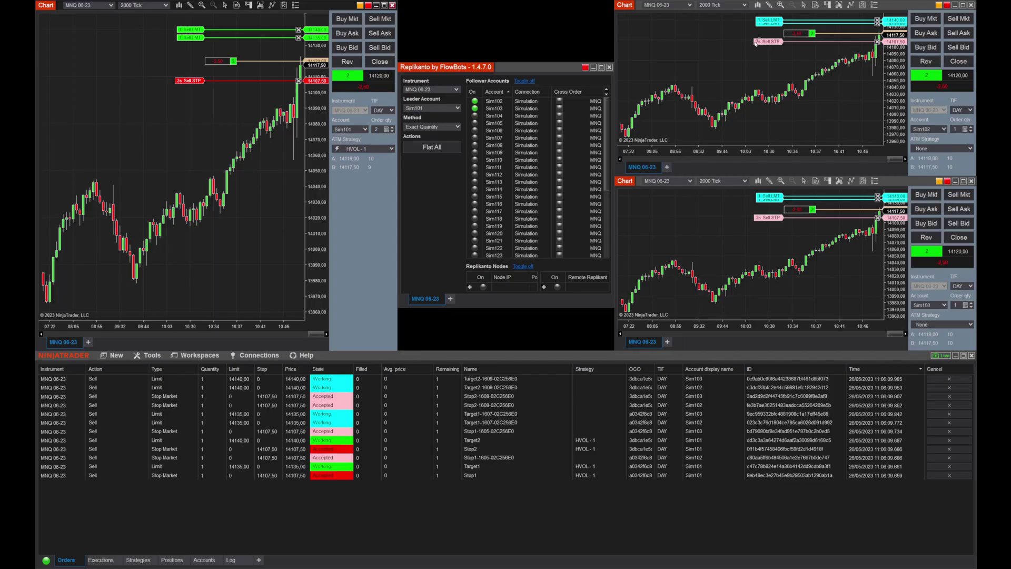
mouse_move(203, 68)
left_mouse_down()
mouse_move(755, 57)
mouse_move(720, 87)
left_mouse_up()
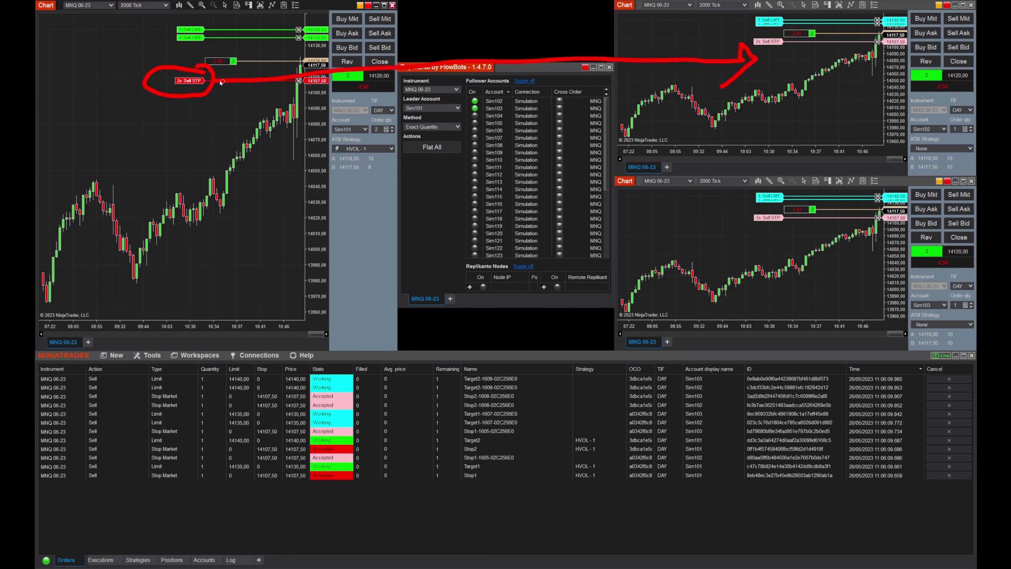
mouse_move(222, 89)
left_mouse_down()
mouse_move(748, 231)
mouse_move(719, 249)
left_mouse_up()
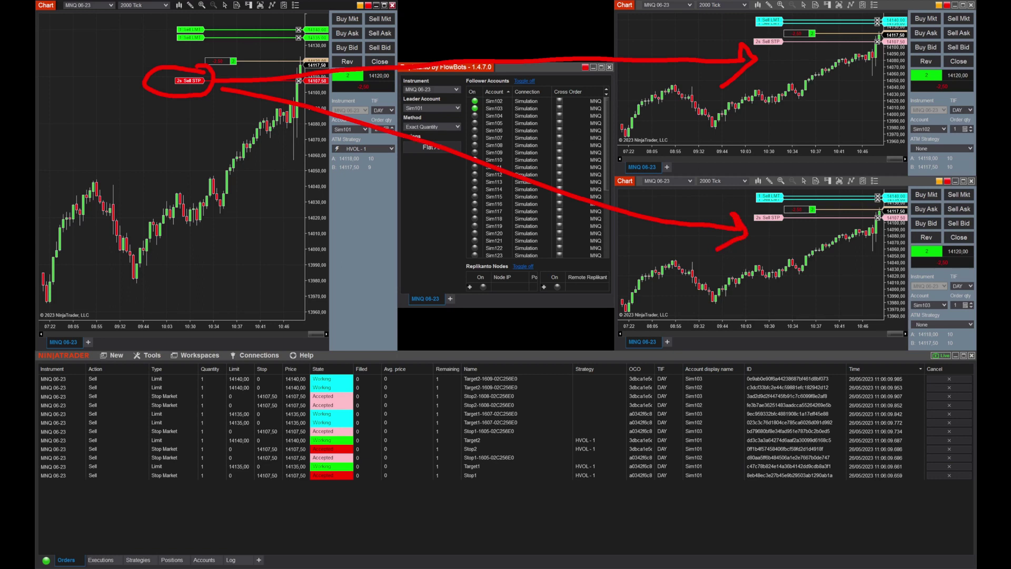
Step: Move the leader's stop to 14100,25 and its first target to 14130,75
key("Escape")
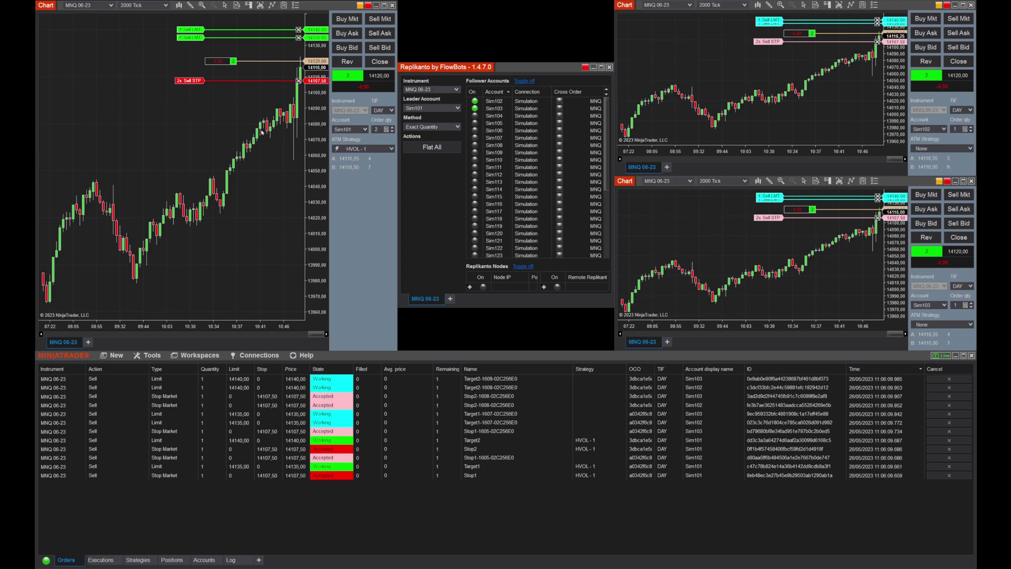
left_click_drag(189, 81, 188, 92)
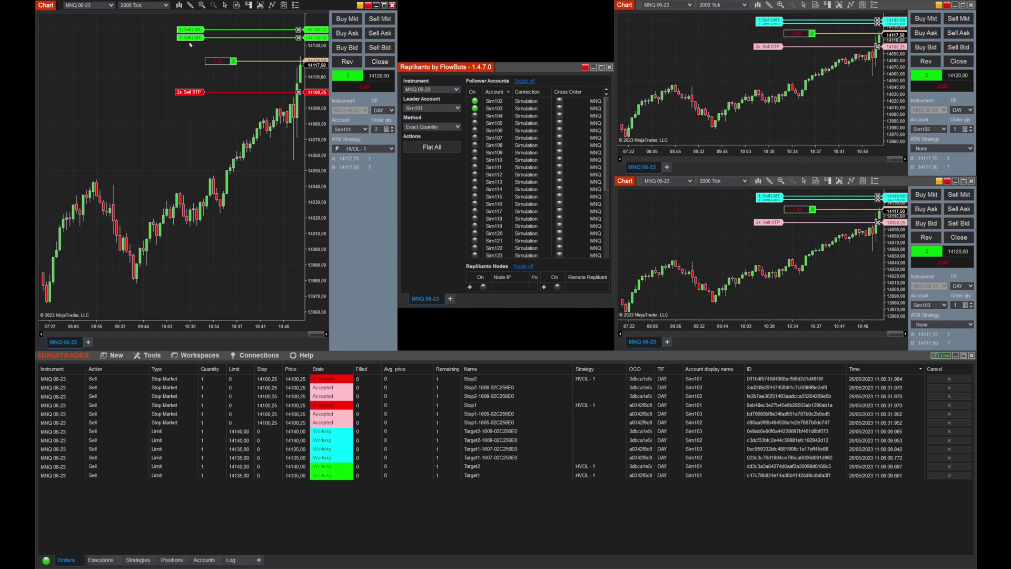
left_click_drag(190, 37, 190, 22)
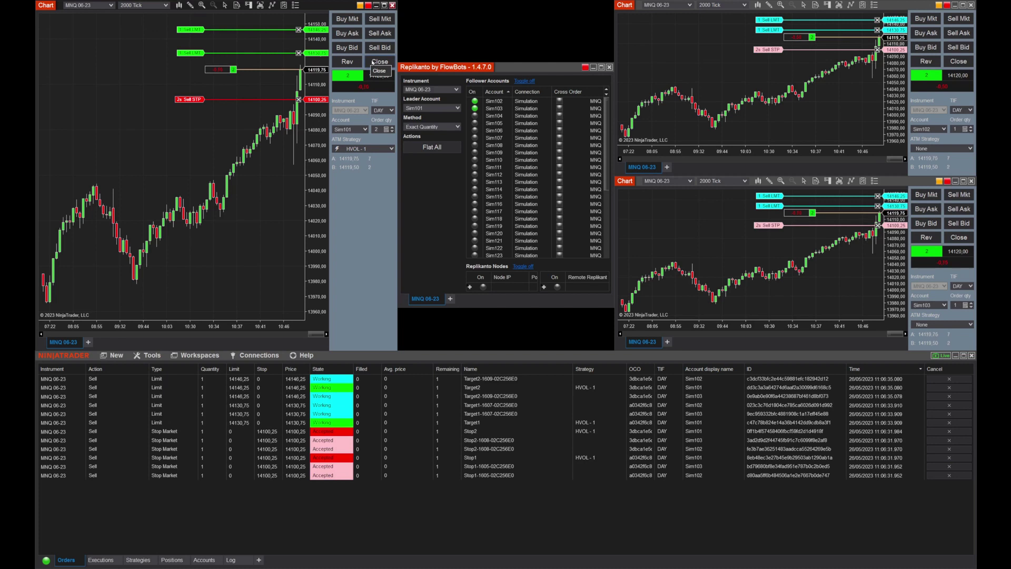
Step: Close the Sim101 position on all three accounts and bring up Replikanto's context menu
left_click(372, 62)
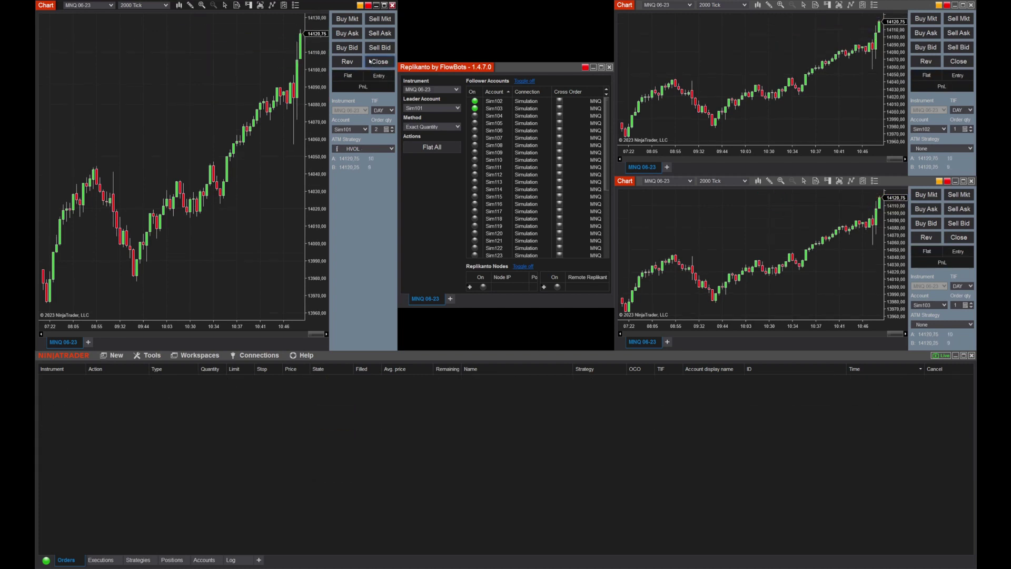
right_click(427, 178)
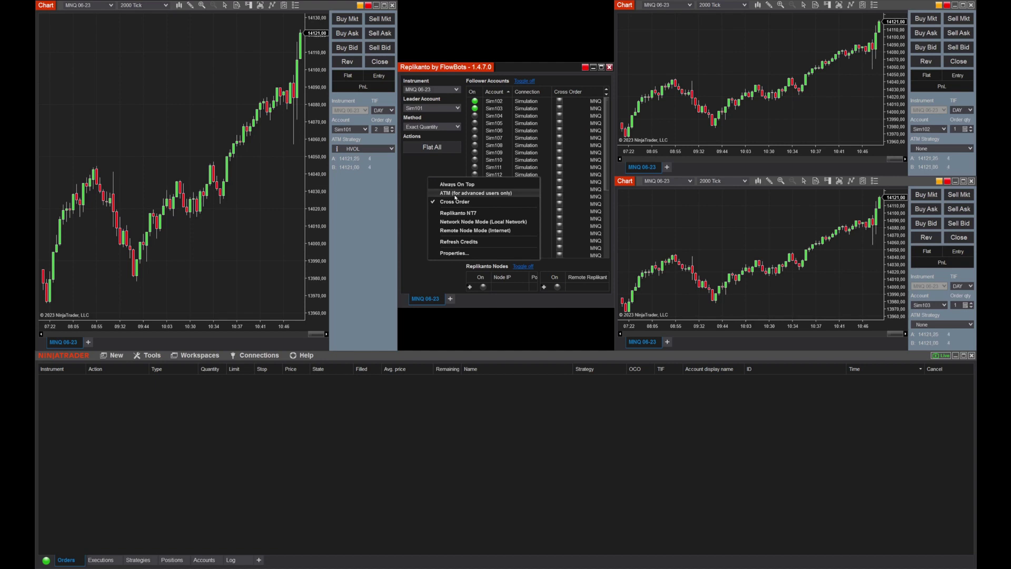
Step: Enable the 'ATM (for advanced users only)' column and switch ATM on for follower Sim102
left_click(455, 195)
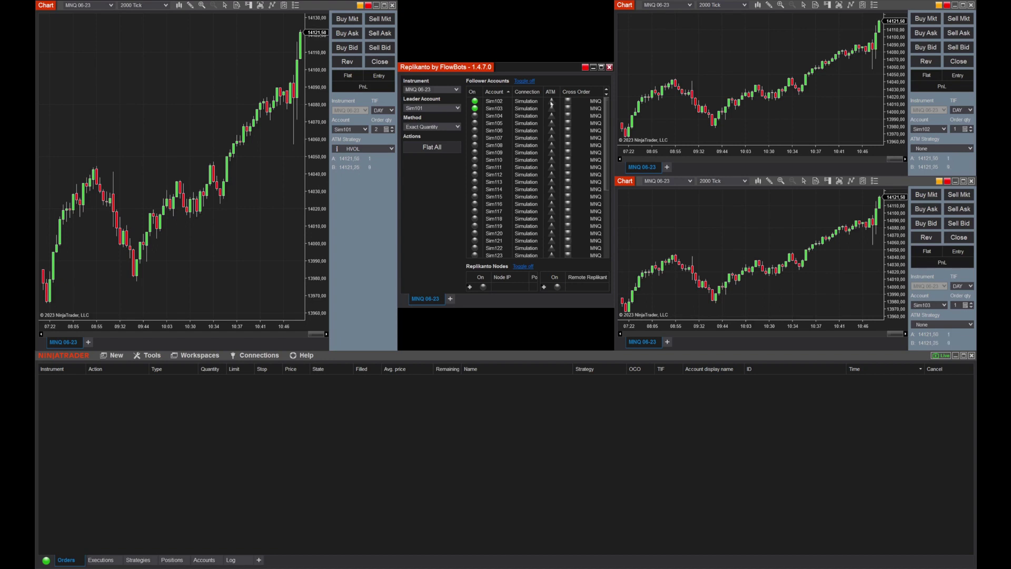
left_click(553, 101)
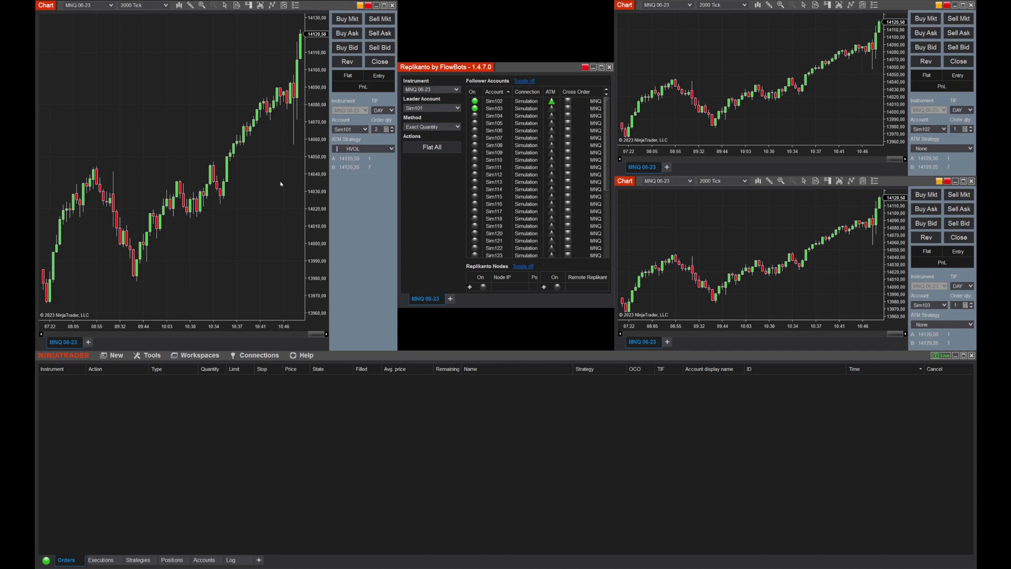
Step: Buy at market on Sim101 and highlight the leader's two ATM targets and stop
left_click(347, 22)
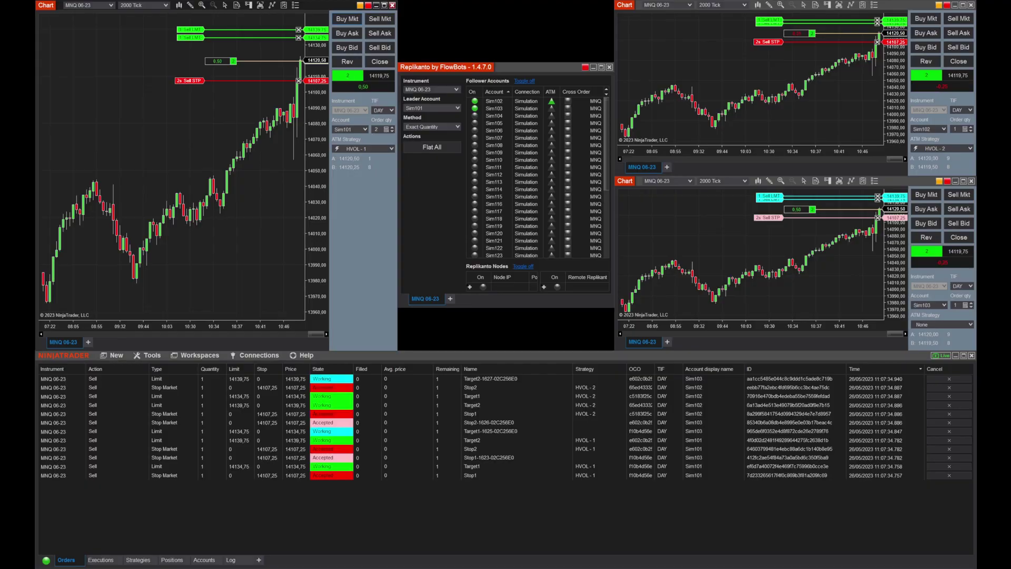
mouse_move(250, 15)
left_mouse_down()
mouse_move(158, 29)
mouse_move(232, 92)
mouse_move(192, 11)
mouse_move(215, 30)
mouse_move(212, 41)
left_mouse_up()
mouse_move(218, 83)
left_mouse_down()
mouse_move(371, 38)
mouse_move(718, 27)
mouse_move(746, 33)
mouse_move(732, 55)
left_mouse_up()
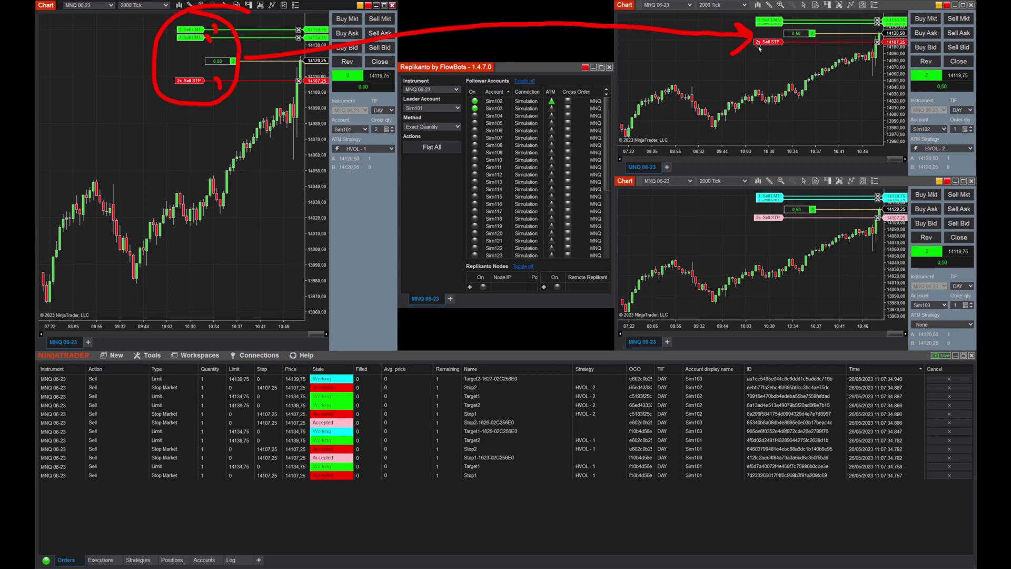
Step: Highlight Sim103's copied stop and target orders in the Orders tab, noting their empty strategy
mouse_move(778, 184)
left_mouse_down()
mouse_move(758, 244)
mouse_move(778, 188)
left_mouse_up()
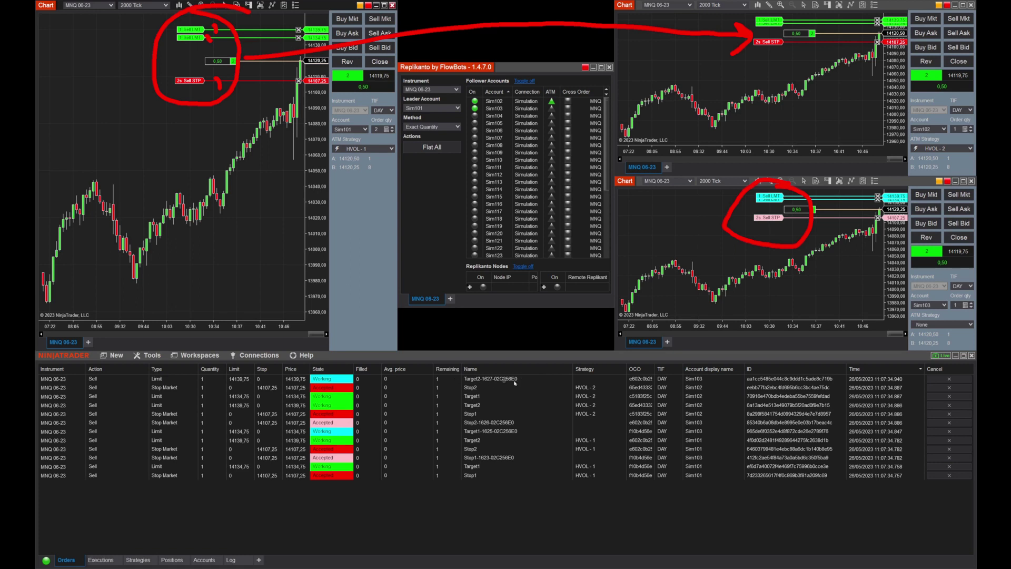
left_click_drag(707, 379, 714, 385)
left_click_drag(708, 422, 729, 430)
left_click_drag(524, 423, 522, 421)
mouse_move(495, 372)
left_mouse_down()
mouse_move(478, 372)
mouse_move(508, 388)
mouse_move(476, 365)
left_mouse_up()
left_click_drag(567, 381, 608, 379)
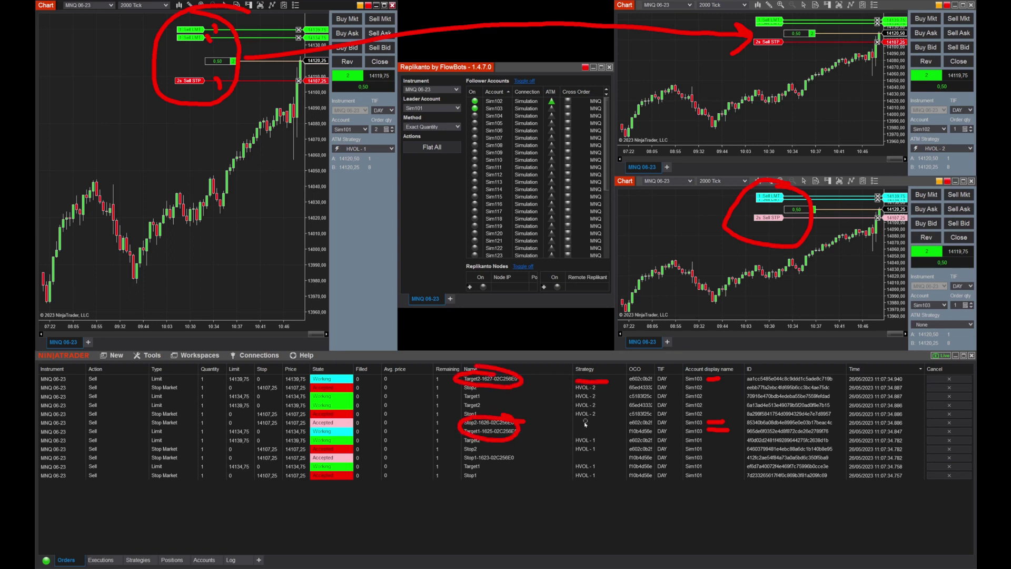
left_click_drag(578, 423, 606, 434)
Step: Highlight Sim102's order rows managed by HVOL - 2 alongside Sim103's copied rows
left_click_drag(704, 389, 711, 394)
mouse_move(598, 388)
left_mouse_down()
mouse_move(631, 387)
mouse_move(608, 392)
mouse_move(627, 398)
mouse_move(600, 396)
left_mouse_up()
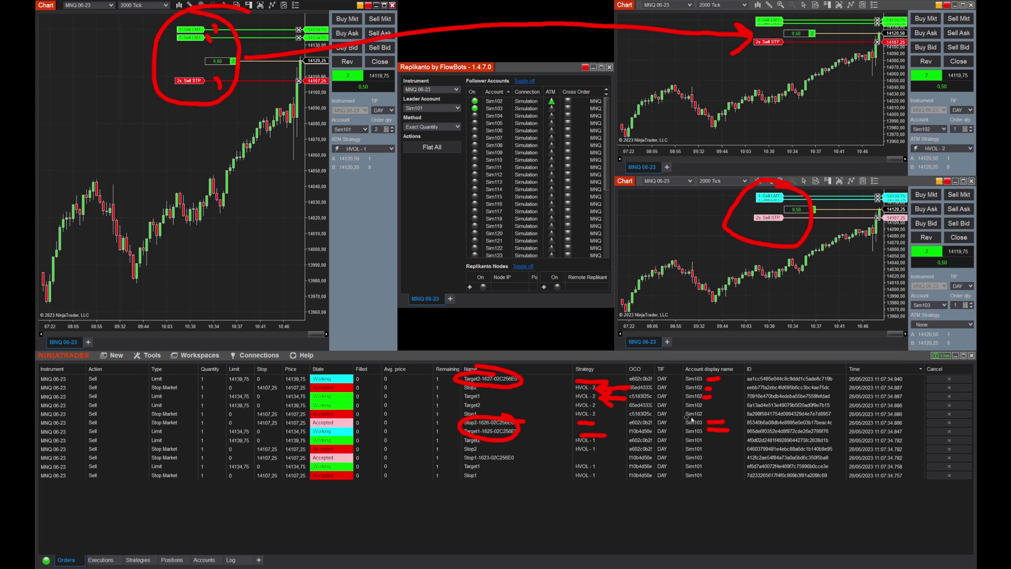
left_click_drag(706, 417, 719, 417)
mouse_move(605, 414)
left_mouse_down()
mouse_move(627, 414)
mouse_move(601, 415)
mouse_move(612, 424)
left_mouse_up()
Step: Shift the leader's stop up, then down to 14102,00, and lower the second target to 14127,50
key("e")
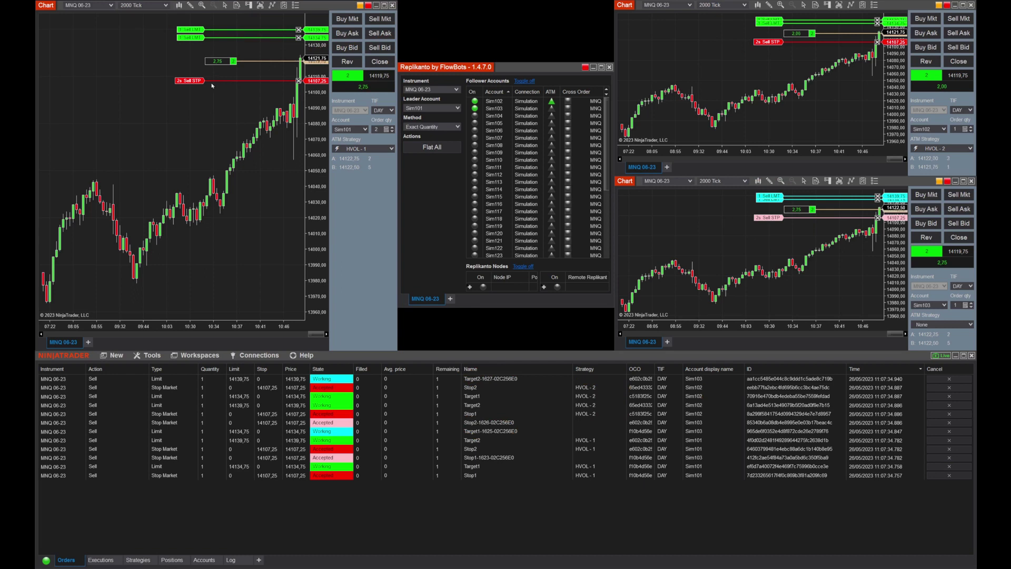
left_click_drag(185, 81, 183, 71)
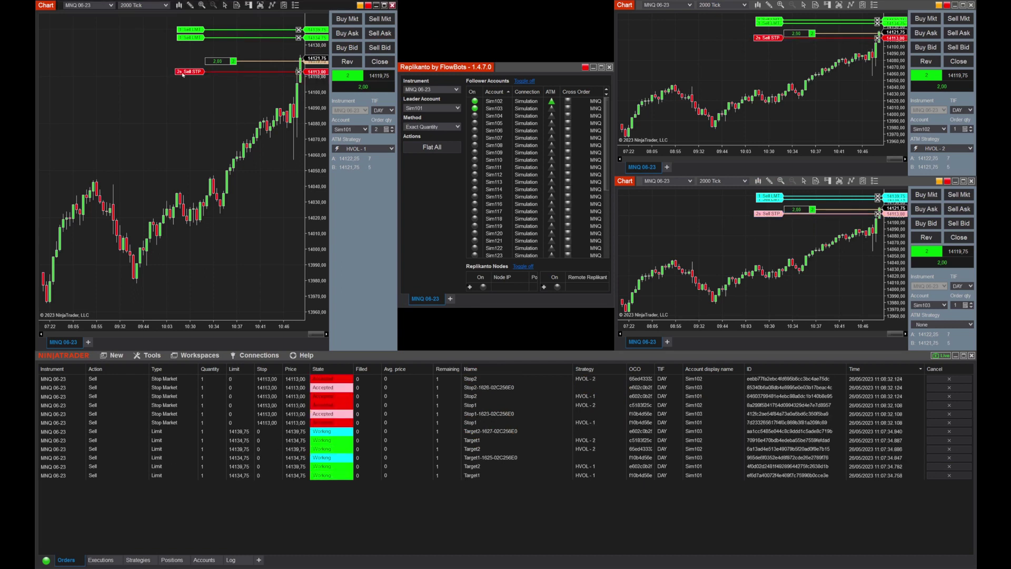
mouse_move(183, 72)
left_mouse_down()
mouse_move(201, 203)
mouse_move(197, 89)
left_mouse_up()
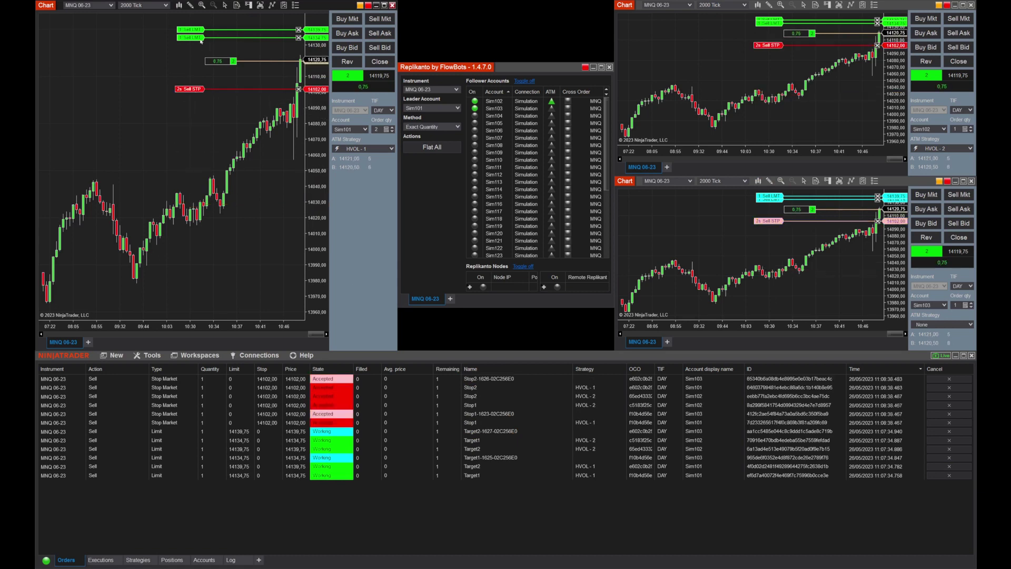
mouse_move(187, 39)
left_mouse_down()
mouse_move(189, 49)
mouse_move(186, 41)
left_mouse_up()
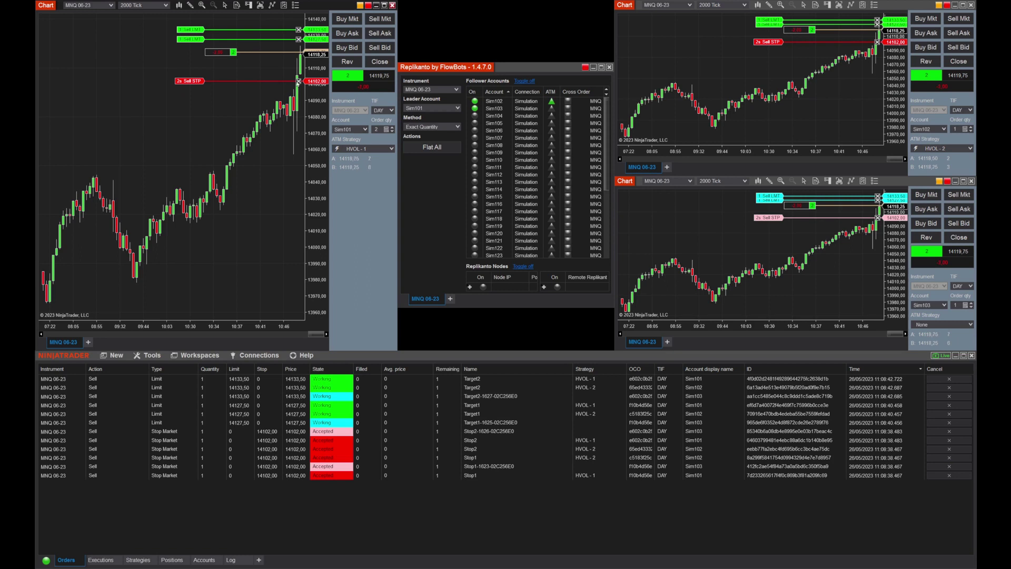
Step: Cancel Sim101's exit orders and point out Sim102's remaining HVOL-2 stop and targets
left_click(298, 82)
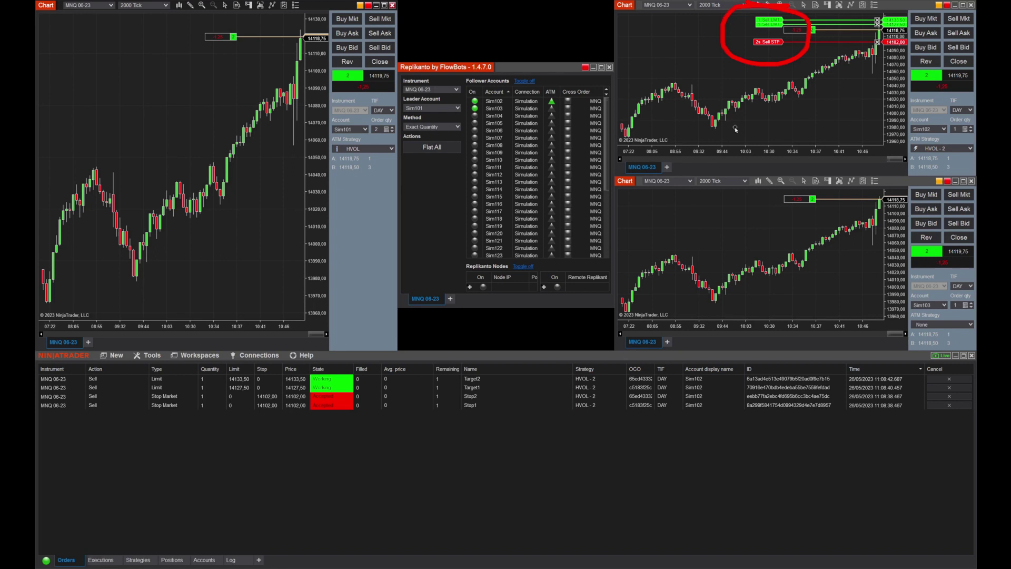
mouse_move(560, 100)
left_mouse_down()
mouse_move(723, 53)
mouse_move(711, 58)
mouse_move(716, 69)
left_mouse_up()
key("Escape")
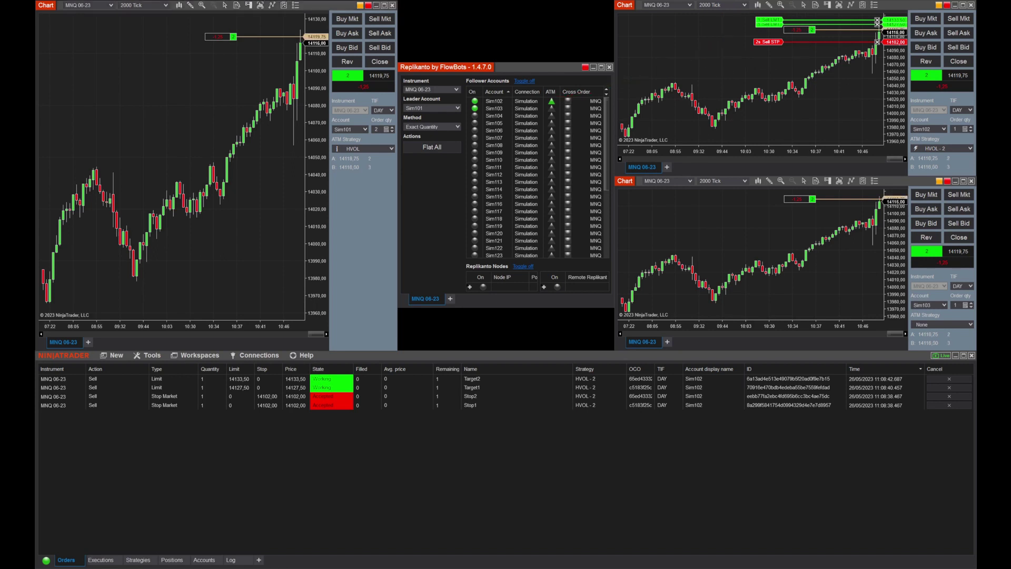
Step: Flatten the Sim101 position and its followers with Chart Trader's Close button
left_click(375, 62)
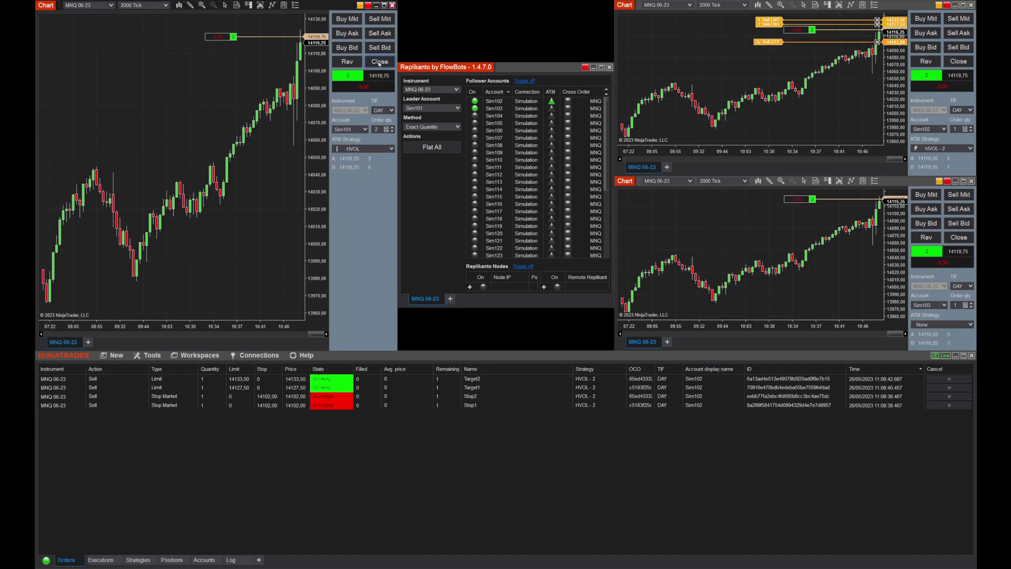